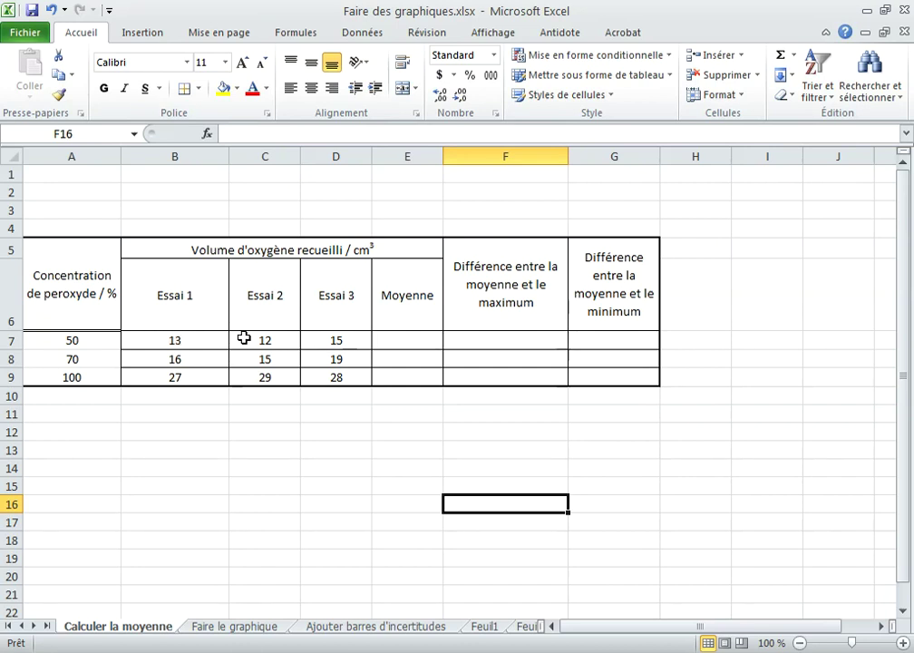
Calculate the average of the three trials for the 50 % concentration in E7 with =MOYENNE(B7:D7)
left_click(401, 342)
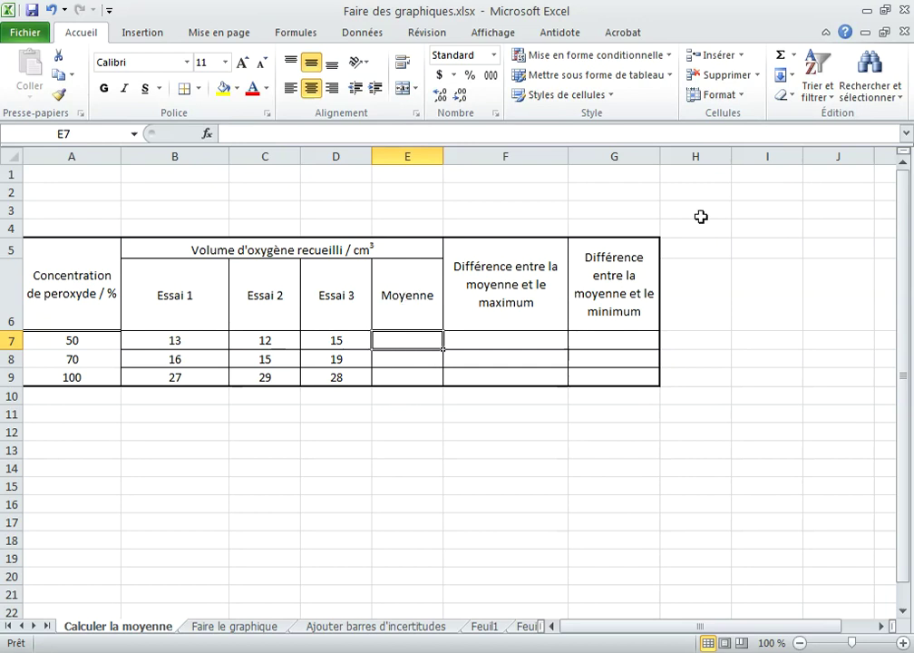
left_click(795, 56)
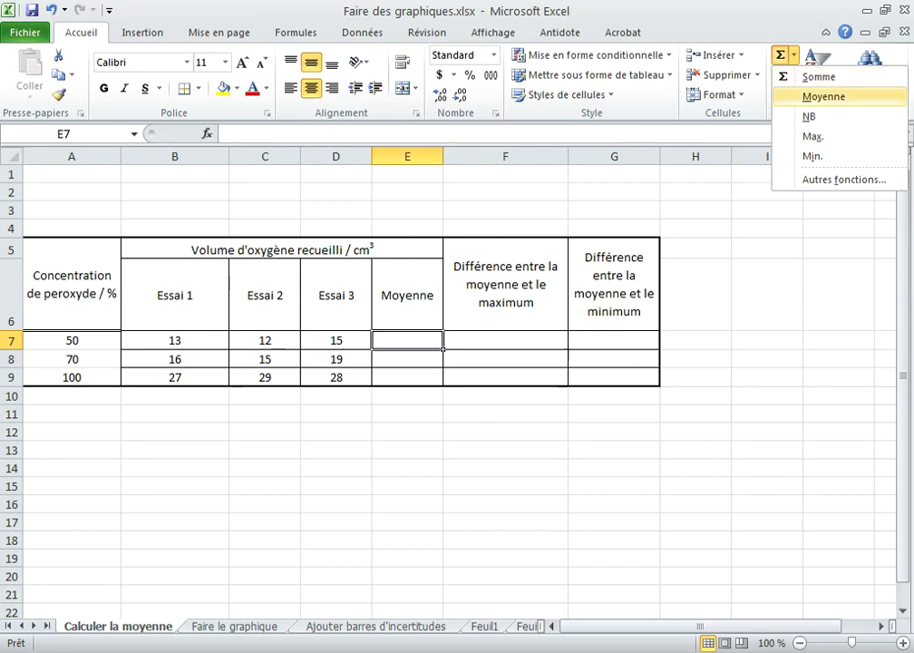
left_click(820, 97)
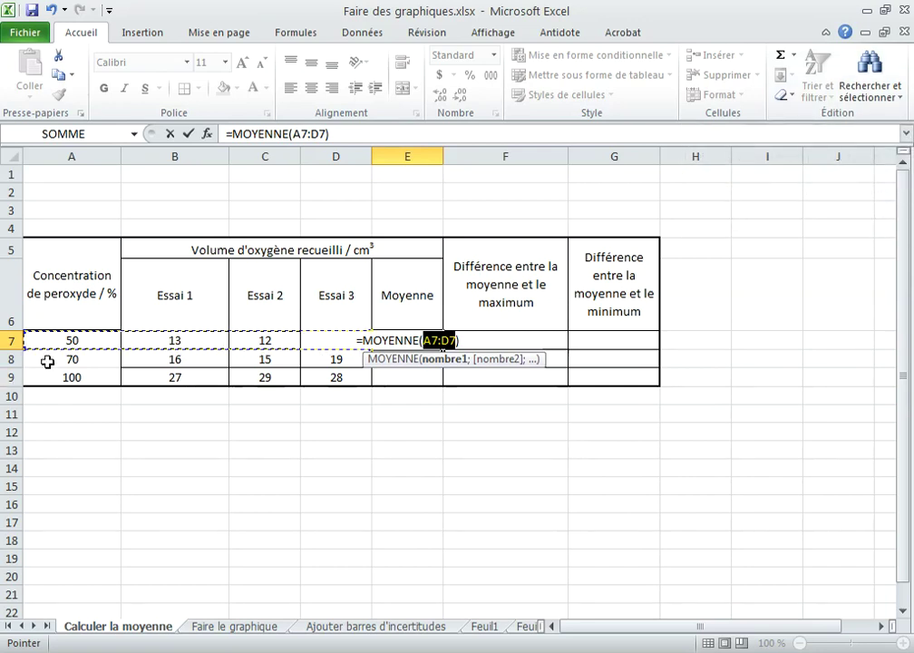
left_click_drag(174, 348, 320, 338)
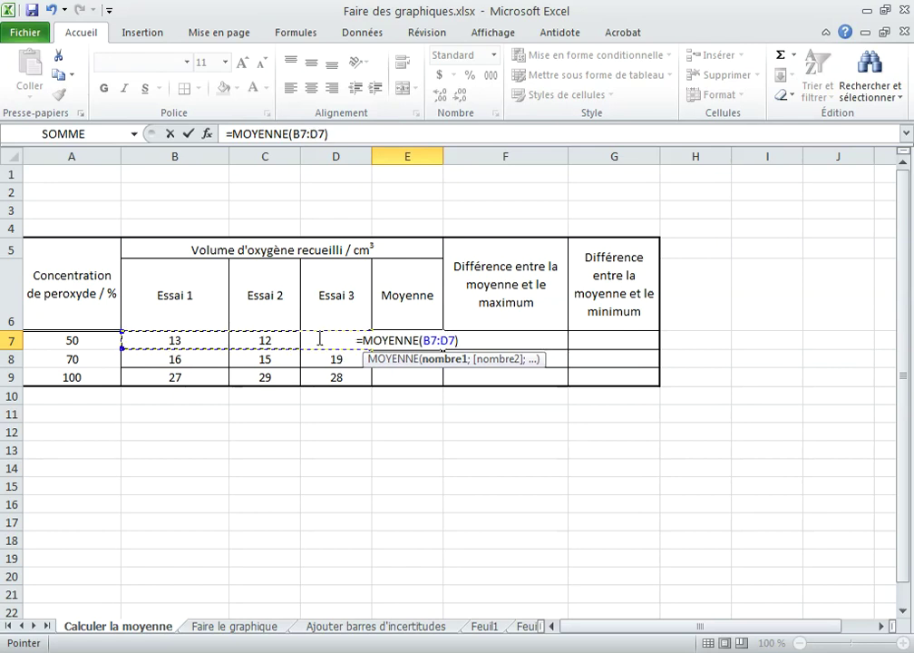
key("Return")
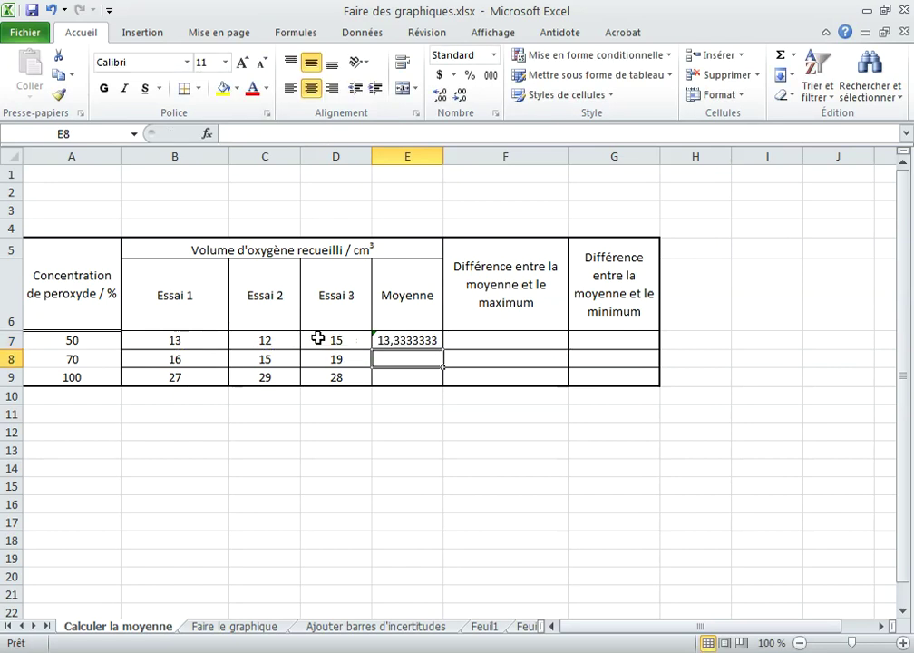
Copy the average formula from E7 into E8:E9, pasting formulas only
left_click(411, 340)
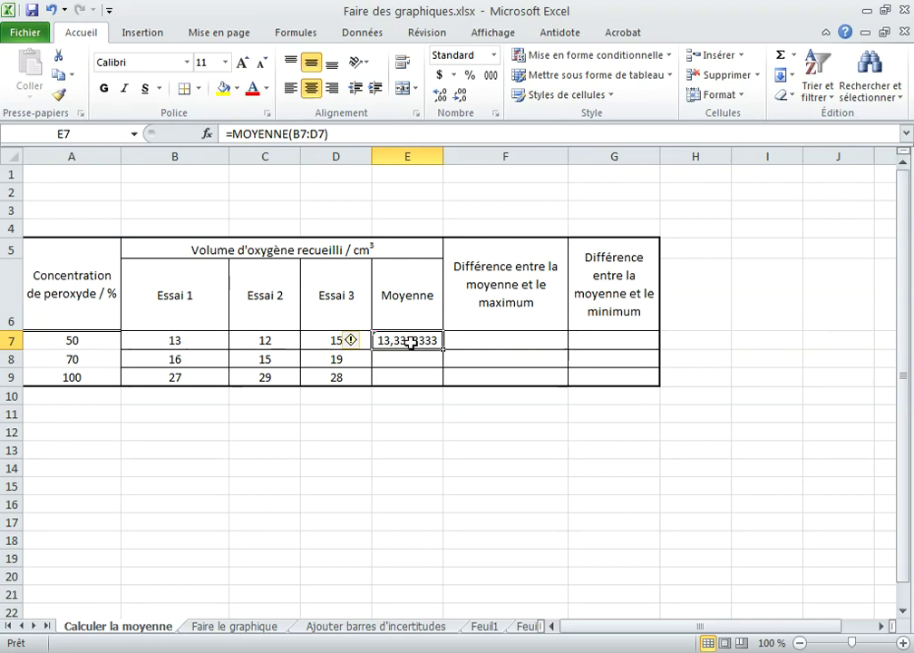
key("ctrl+c")
left_click(410, 359)
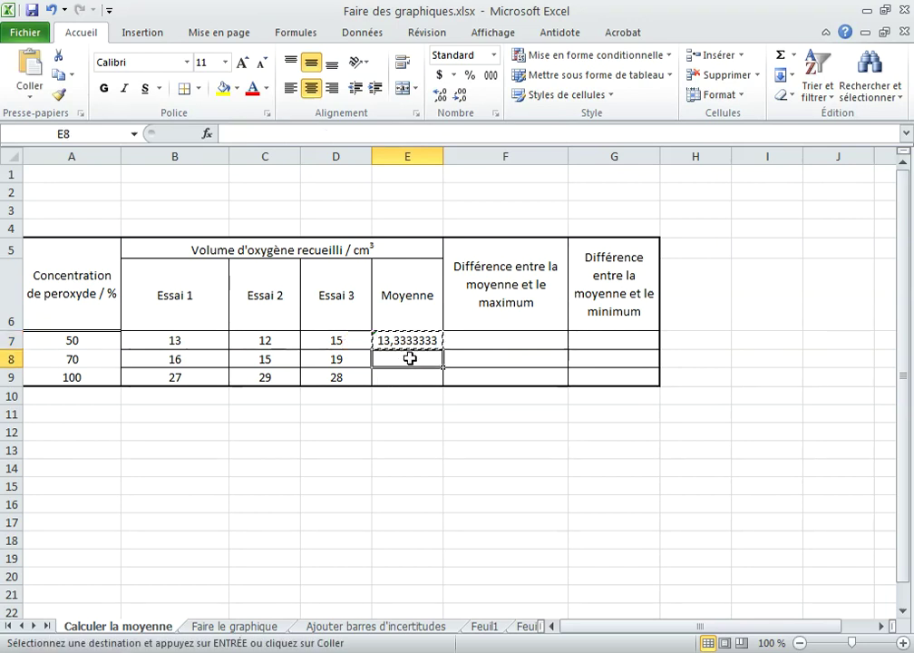
left_click_drag(410, 359, 410, 370)
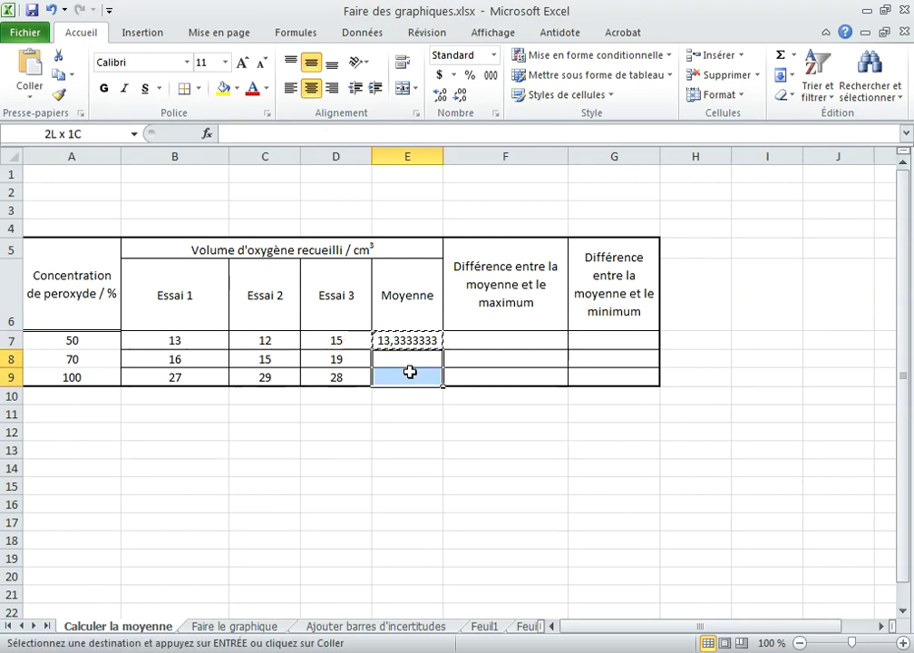
left_click(28, 100)
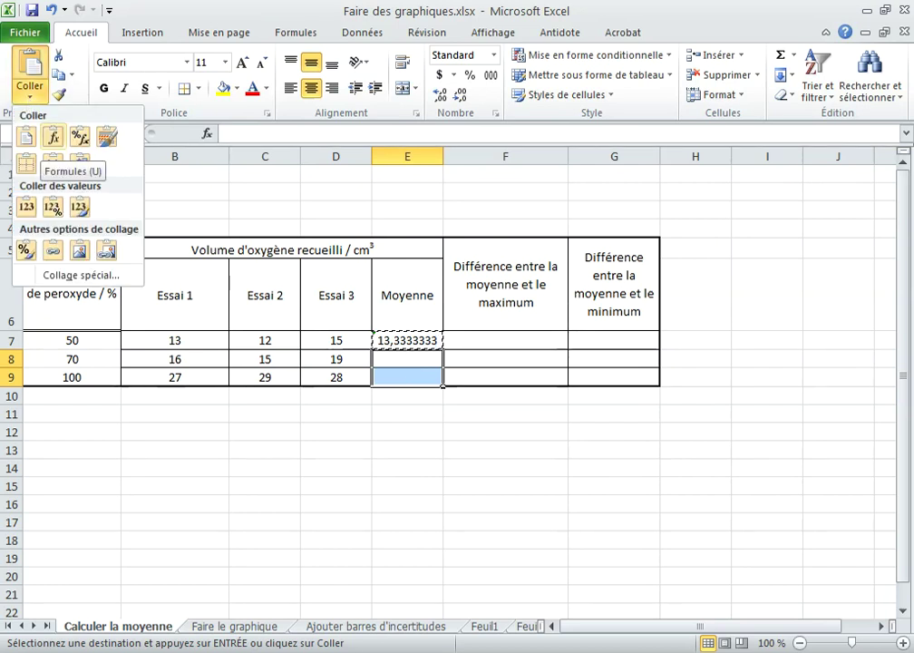
left_click(53, 136)
left_click(420, 396)
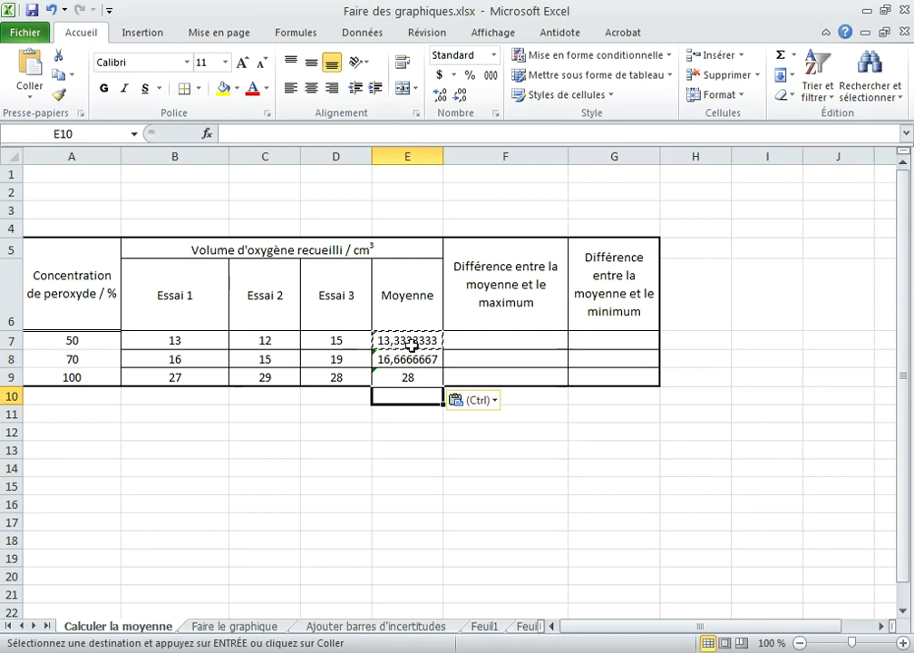
left_click(475, 346)
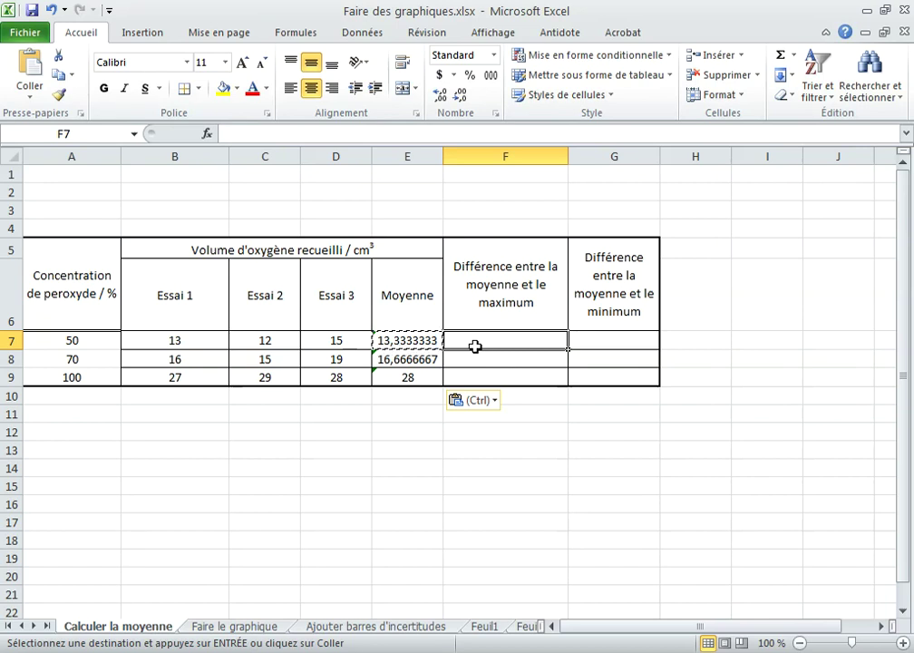
key("Escape")
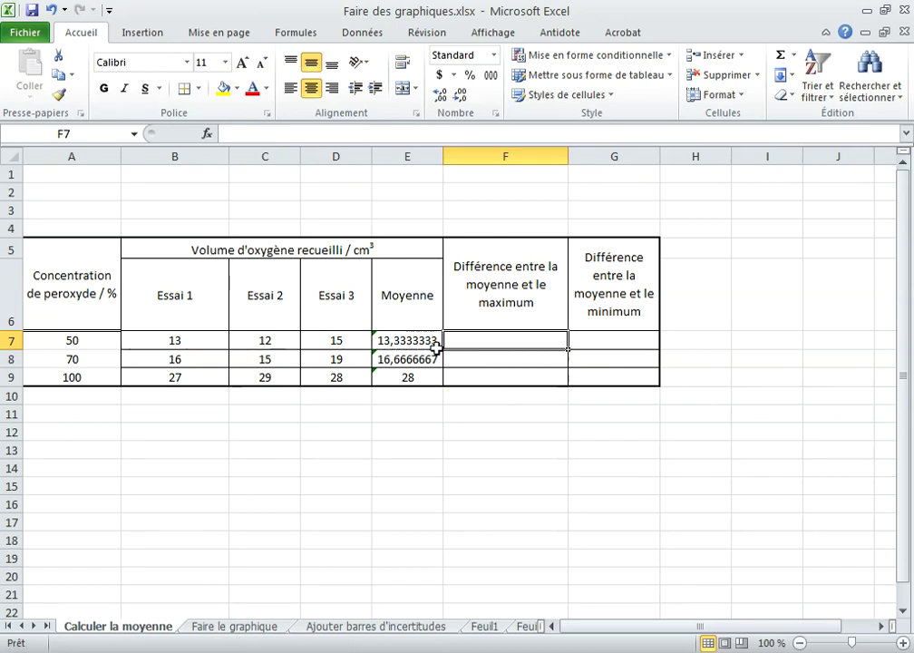
Reduce the averages in E7:E9 to one decimal place
left_click_drag(419, 342, 424, 372)
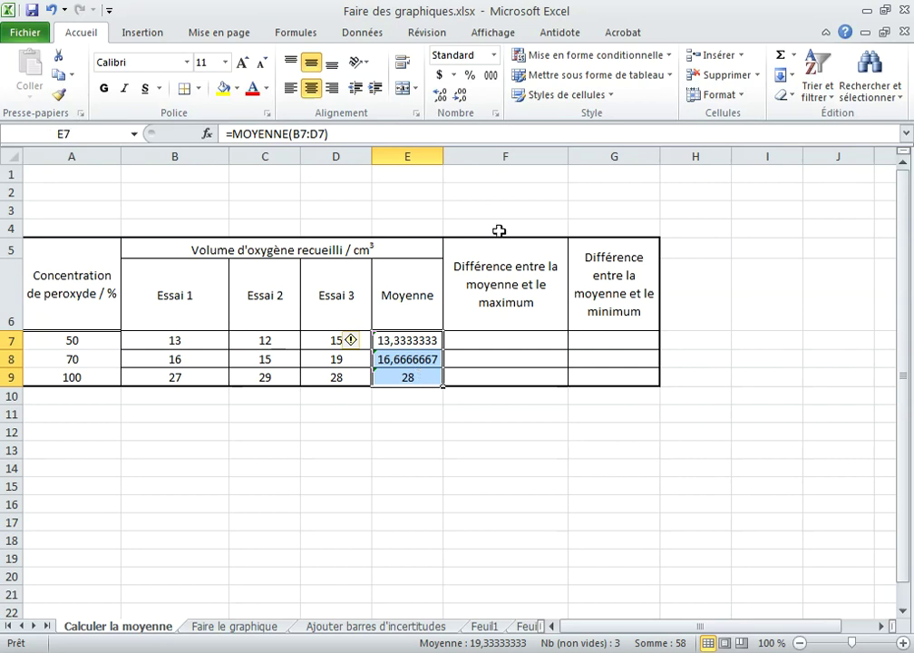
left_click(460, 98)
left_click(461, 100)
left_click(461, 100)
left_click(460, 100)
left_click(461, 100)
left_click(461, 100)
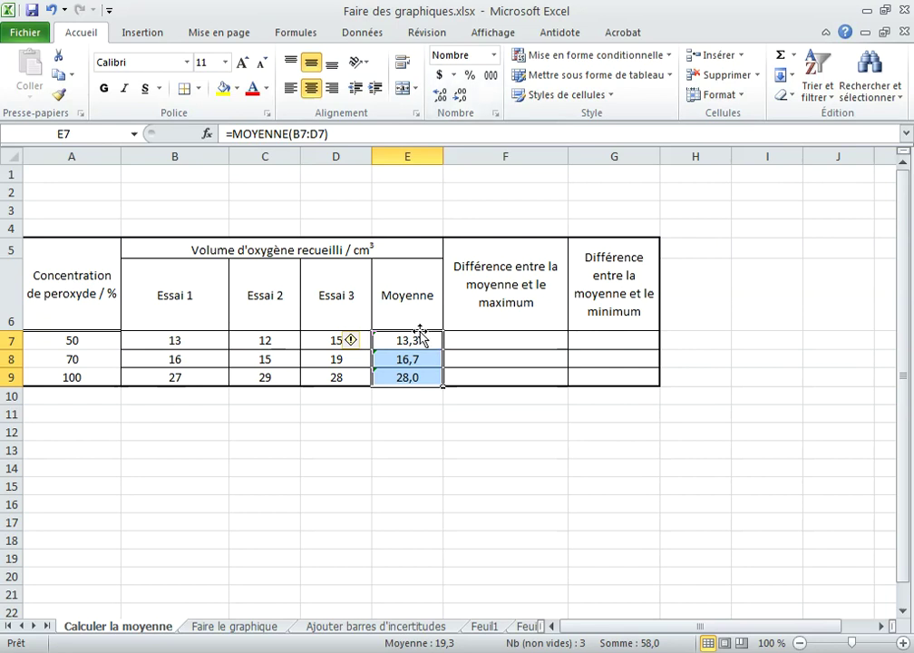
Compute the difference between the maximum and the average in F7 with =MAX(B7:D7)-E7
left_click(498, 345)
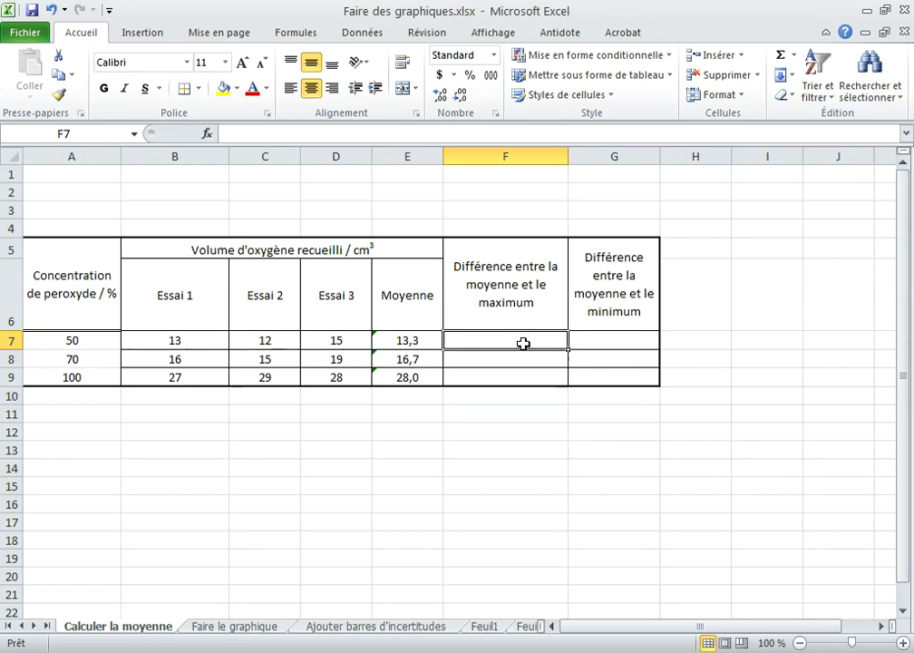
left_click(792, 56)
left_click(812, 136)
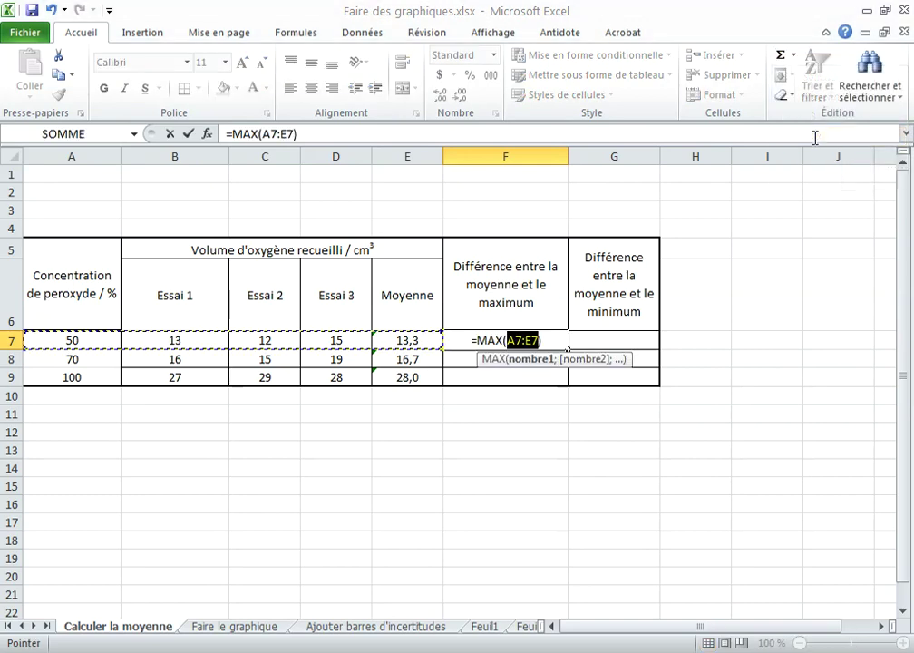
left_click(181, 340)
left_click_drag(184, 340, 333, 343)
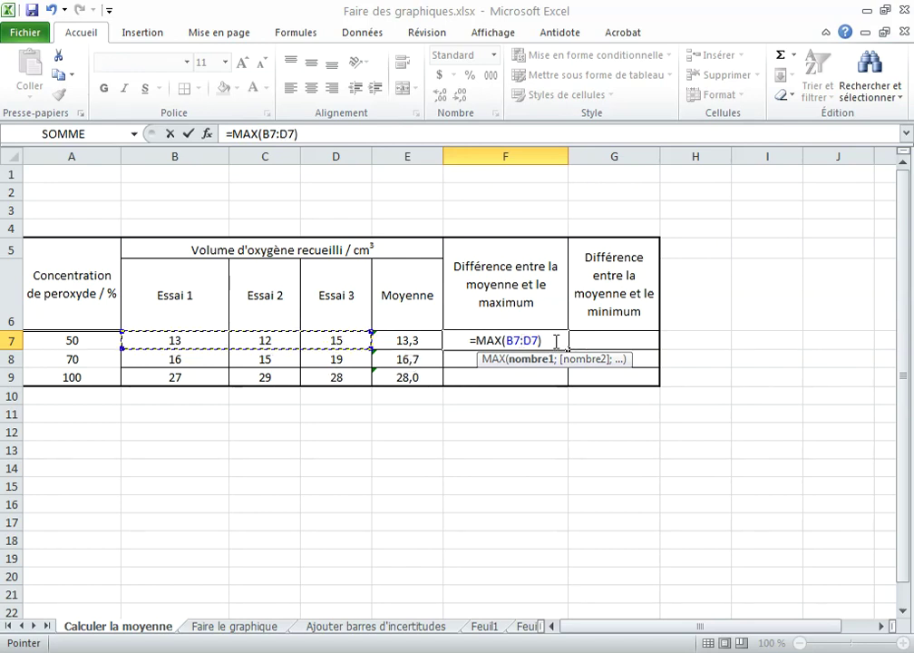
left_click(555, 341)
type("-")
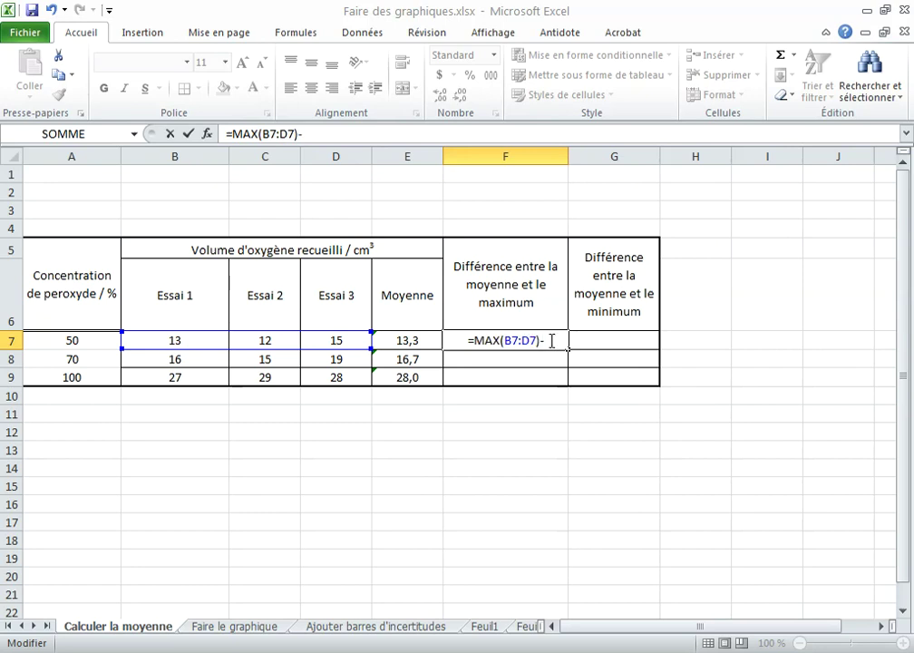
left_click(399, 341)
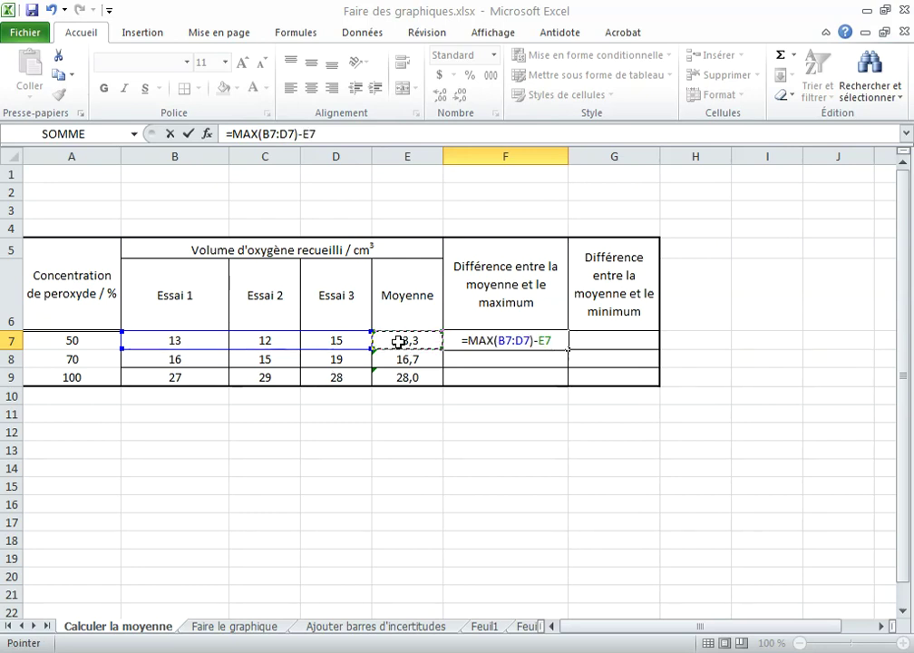
key("Return")
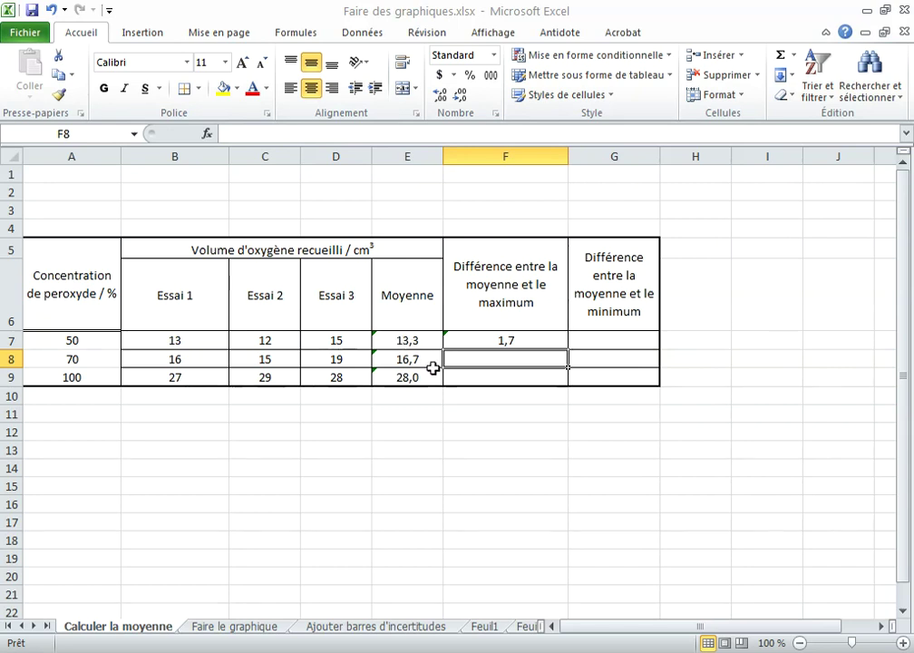
Compute the difference between the average and the minimum in G7 with =E7-MIN(B7:D7)
left_click(604, 341)
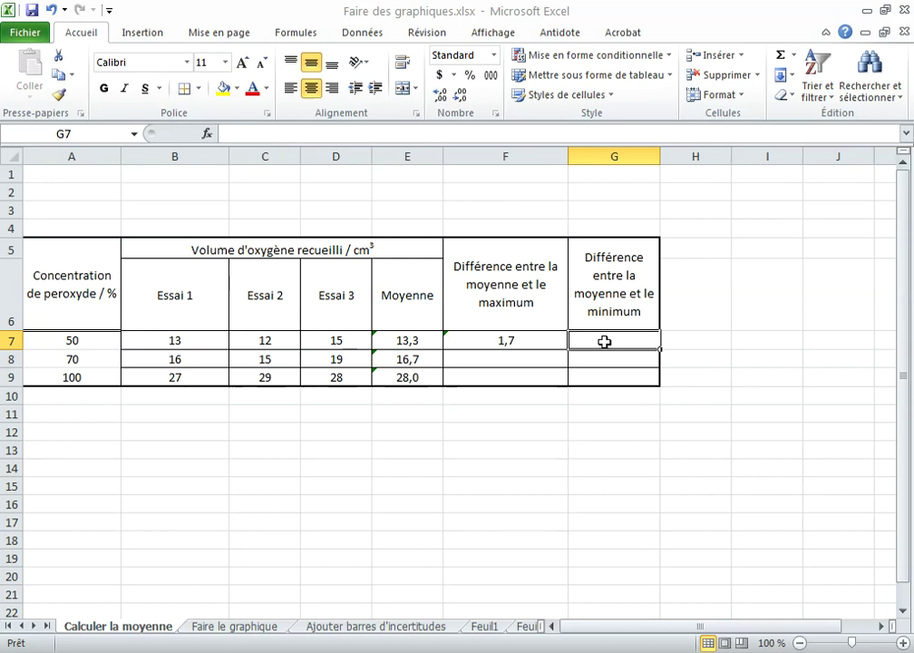
left_click(795, 56)
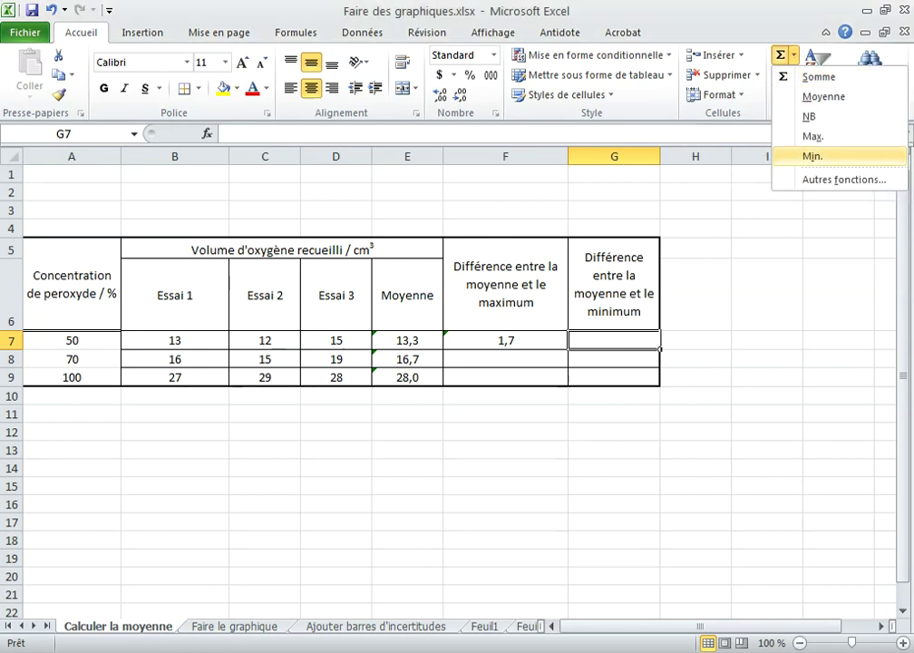
left_click(816, 156)
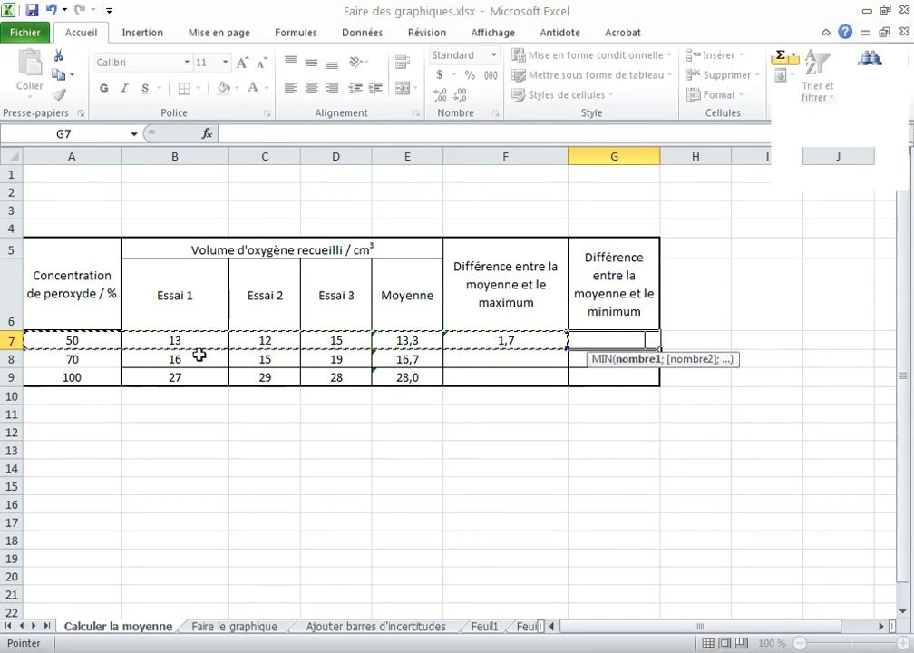
left_click_drag(192, 342, 308, 338)
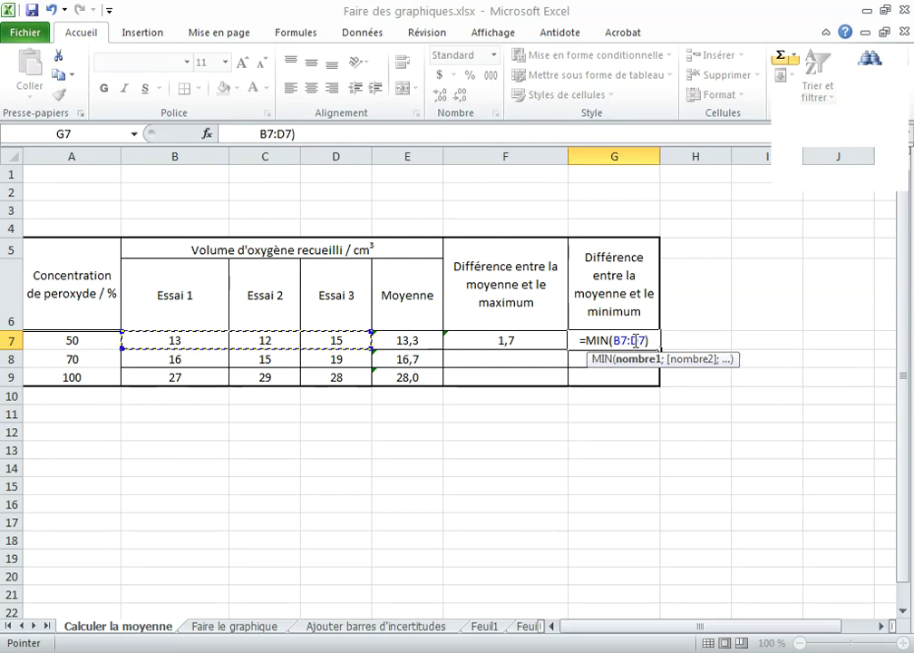
left_click(587, 340)
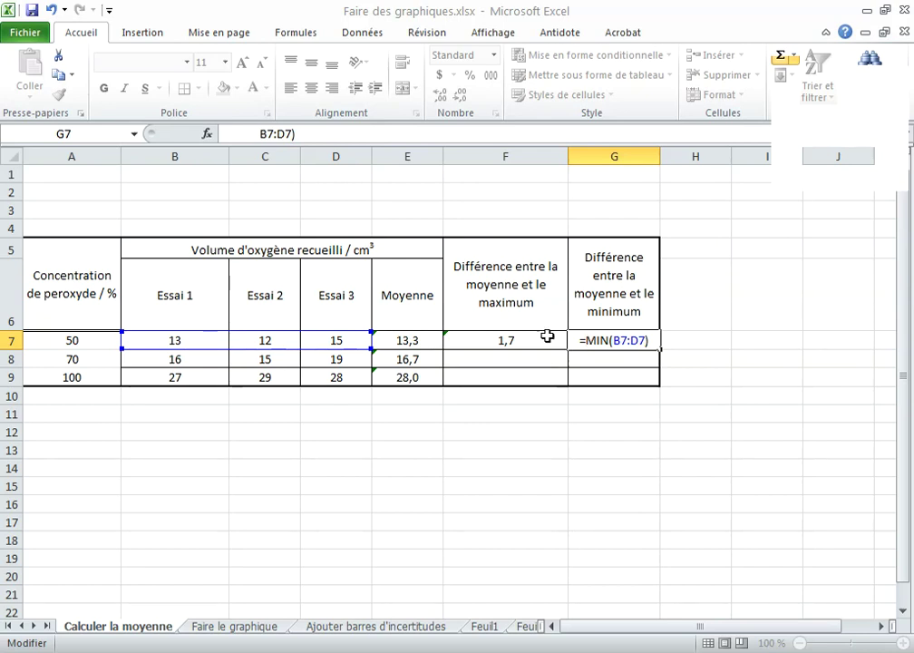
left_click(414, 342)
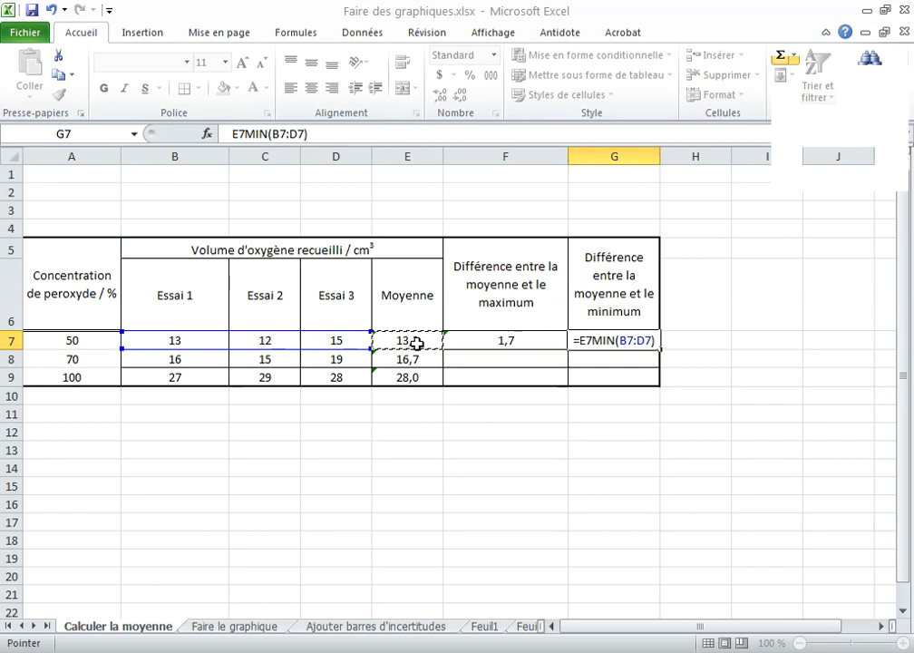
type("-")
key("Return")
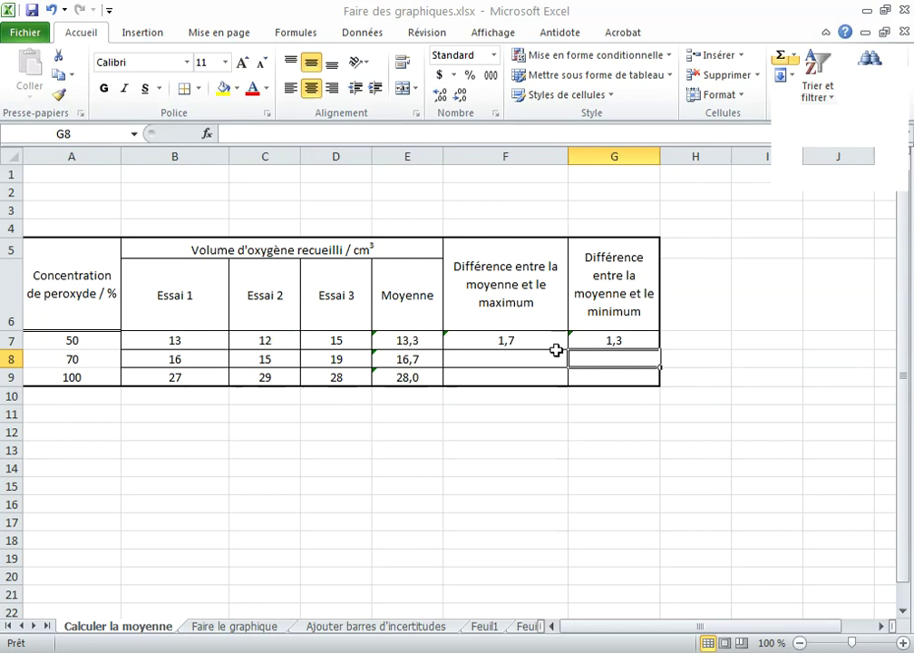
Copy the two difference formulas from F7:G7 into rows 8 and 9, pasting formulas only
left_click_drag(531, 341, 576, 340)
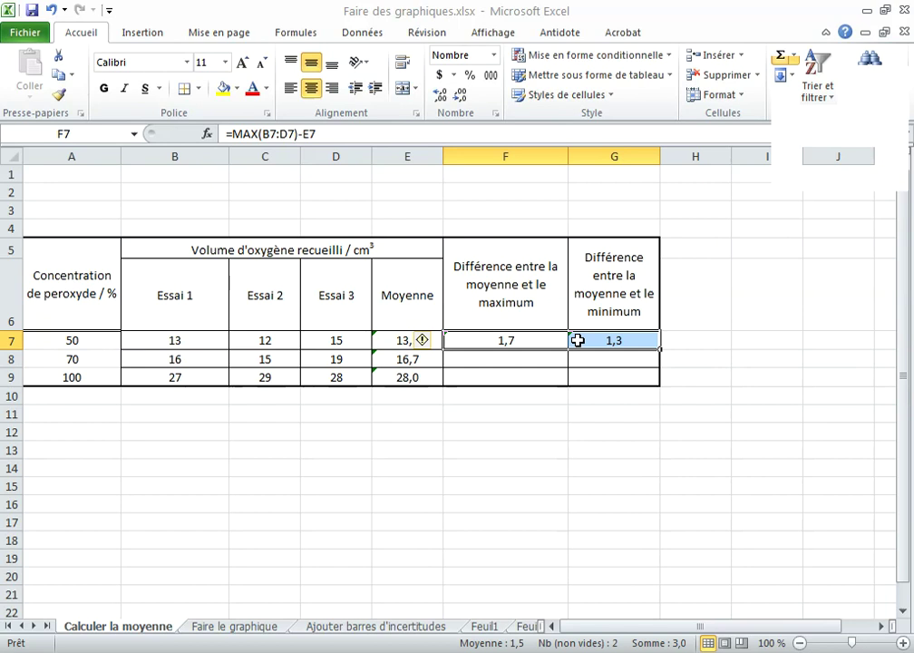
key("ctrl+c")
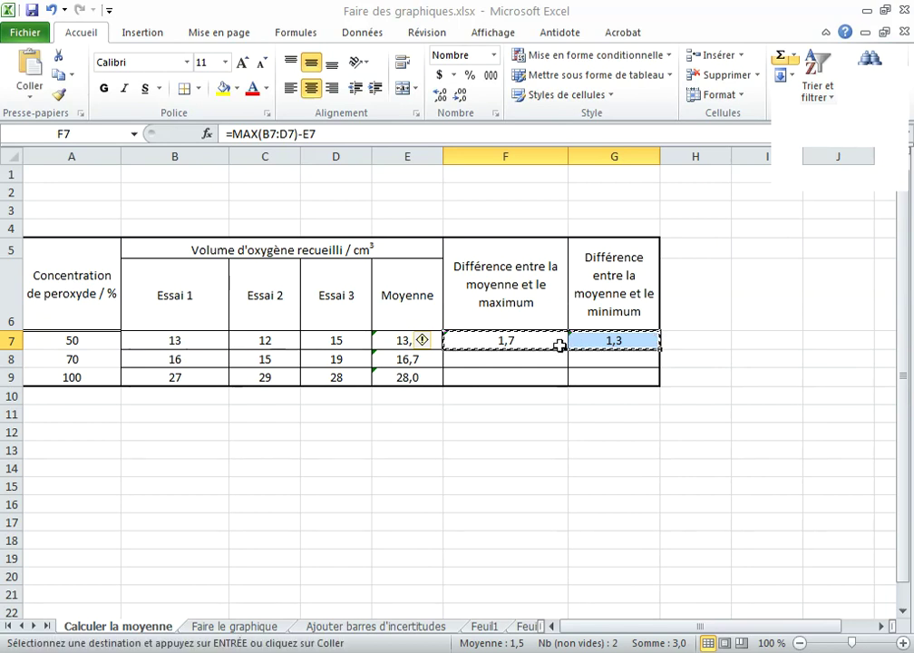
left_click_drag(535, 359, 537, 371)
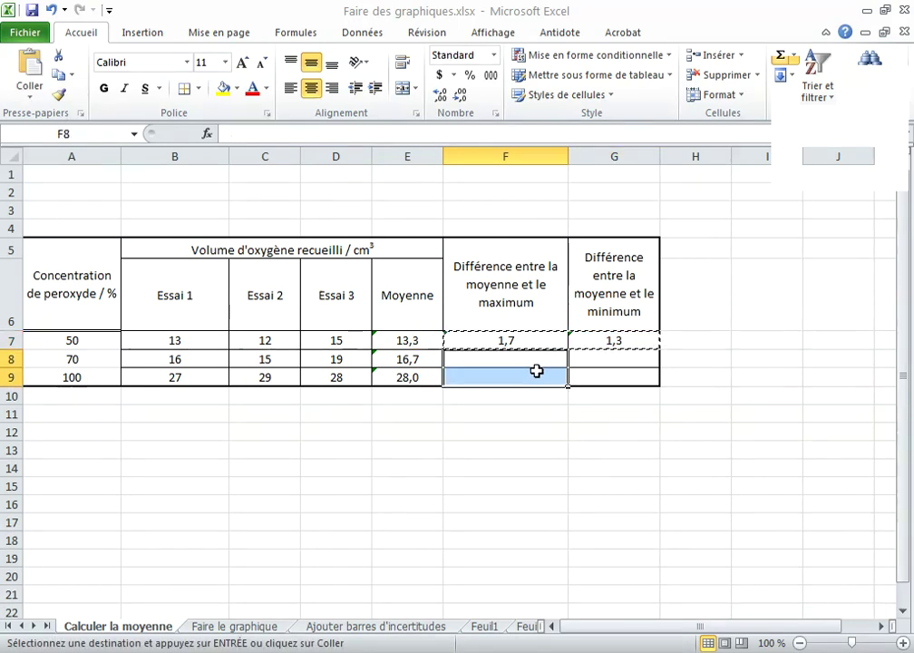
left_click(29, 88)
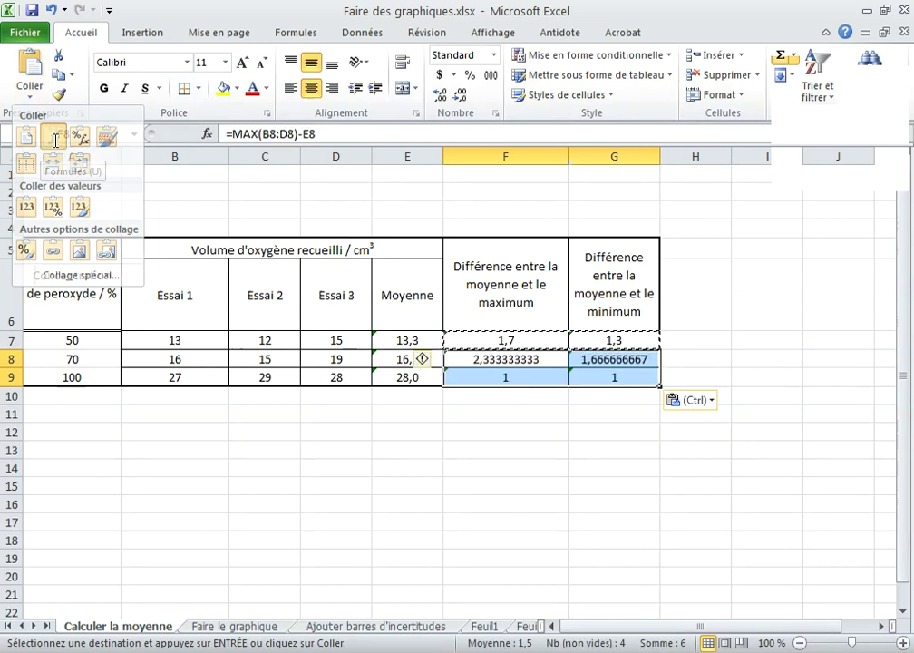
left_click(53, 136)
left_click(514, 410)
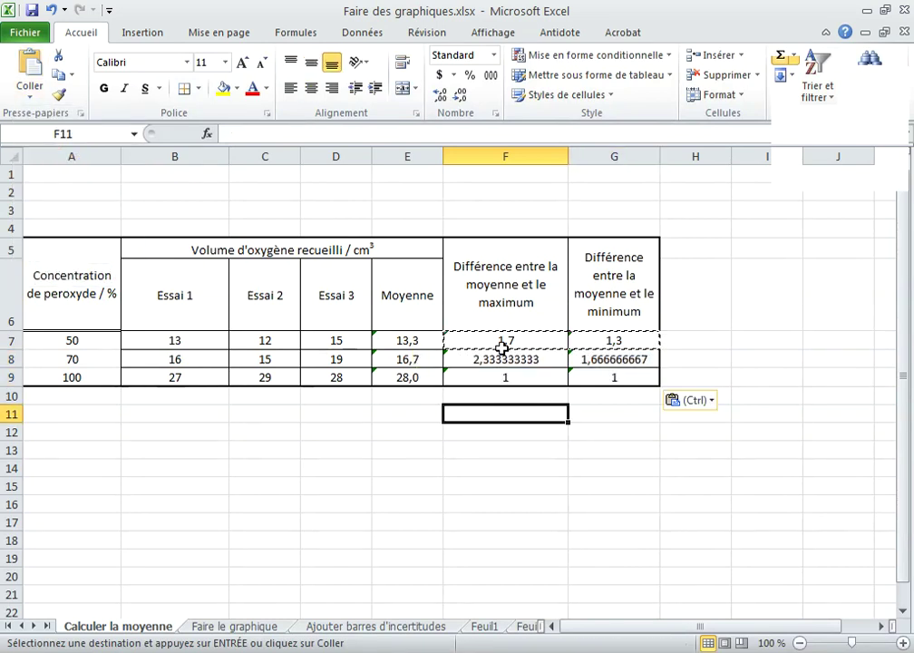
key("Escape")
Format all the differences in F7:G9 to show one decimal place
left_click_drag(496, 343, 588, 375)
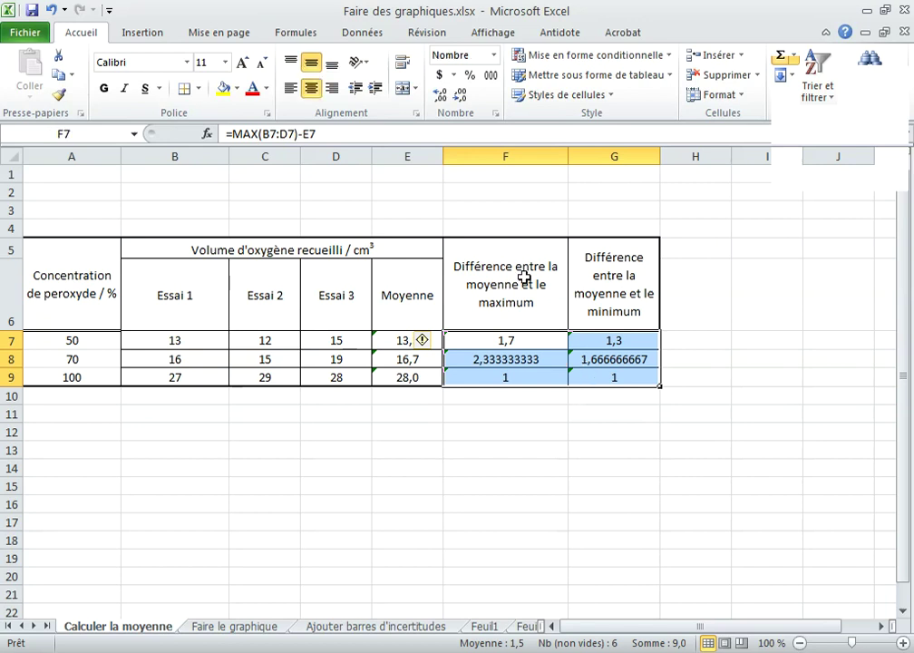
left_click(461, 94)
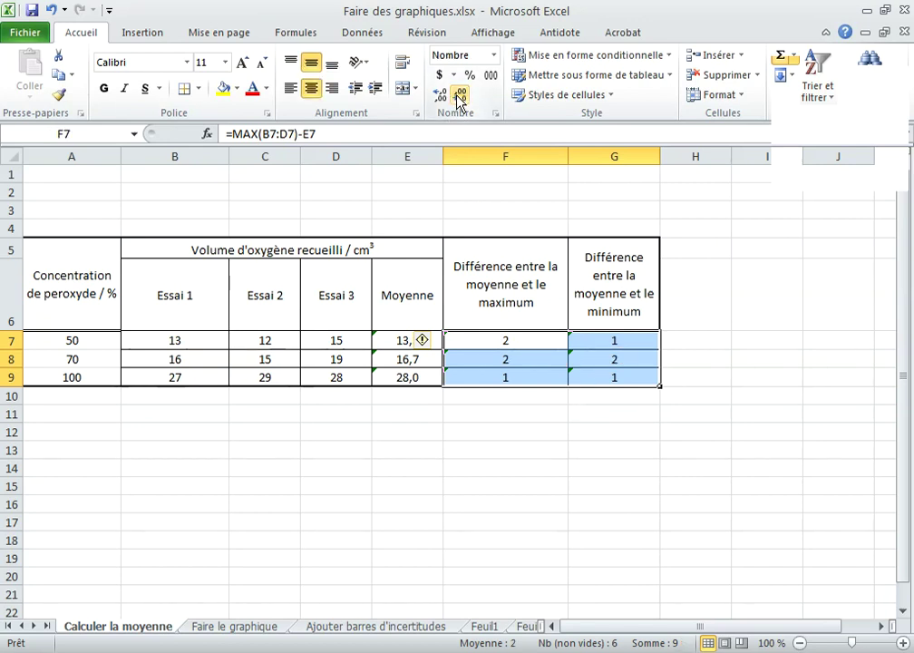
left_click(441, 96)
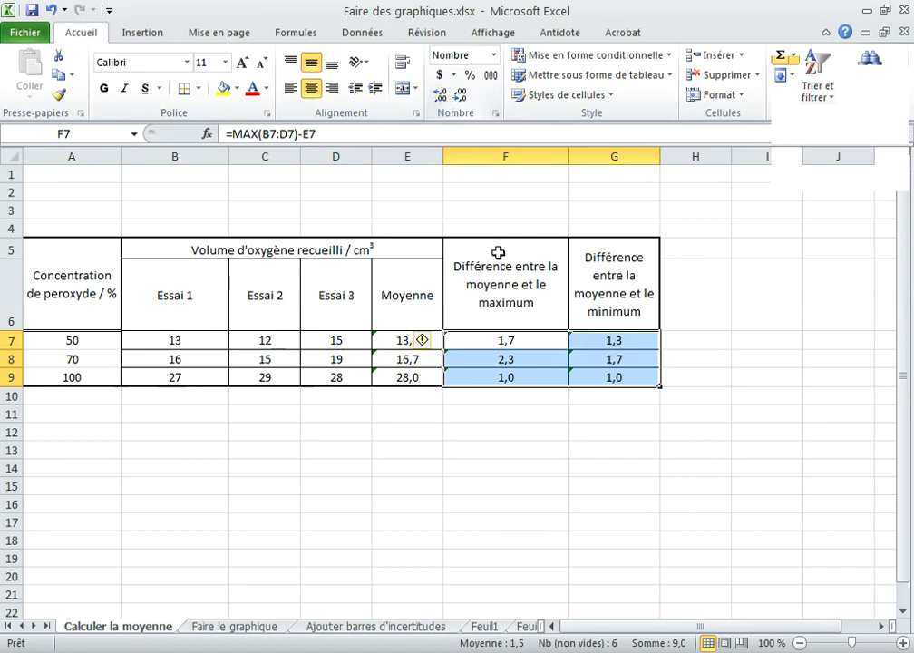
left_click(521, 404)
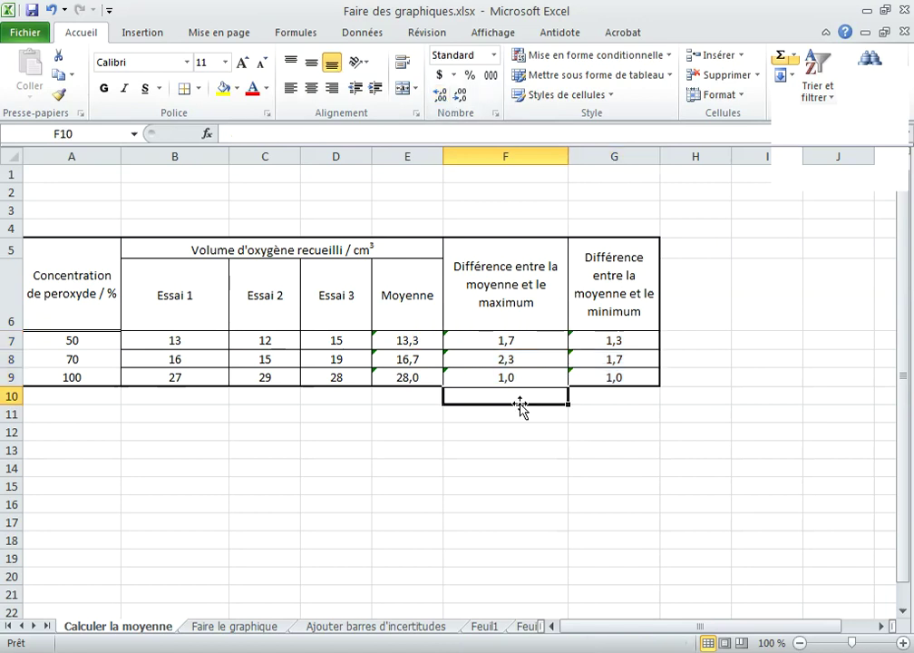
left_click(517, 446)
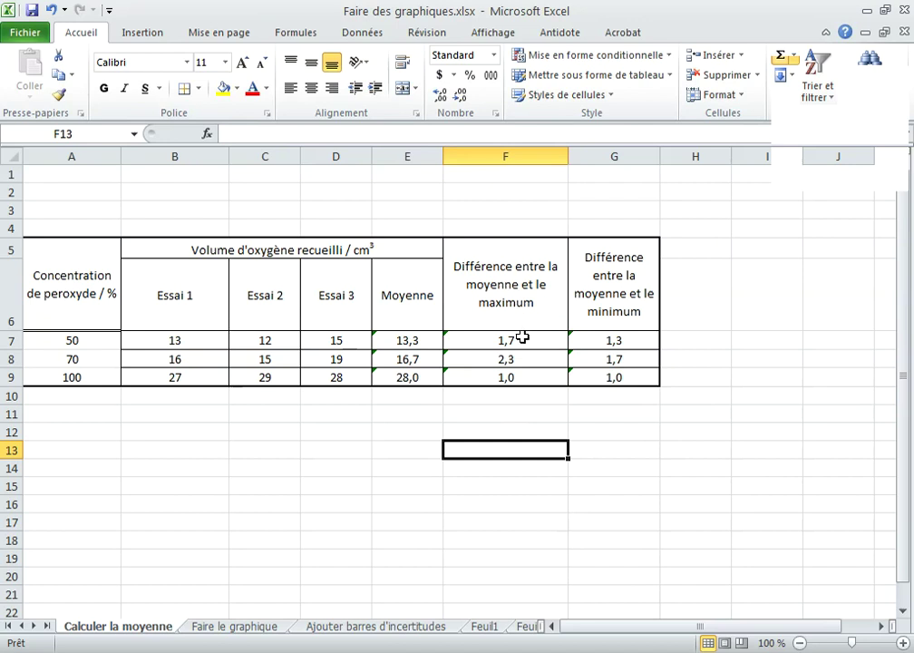